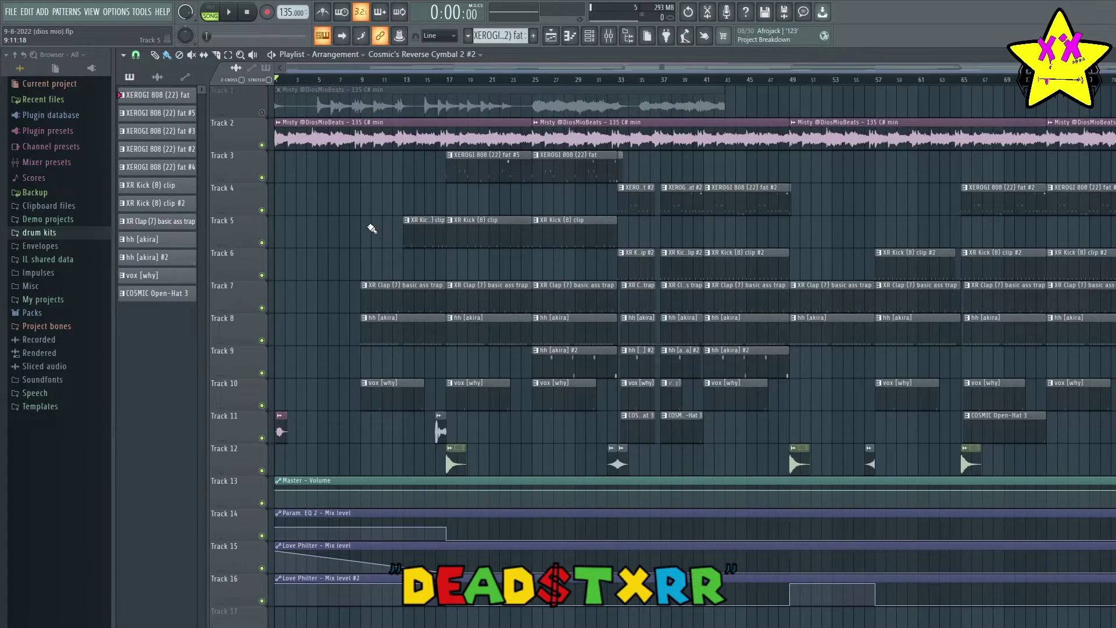
- Solo track 3 and re-enable the second 808 track 4 together with the automation tracks 13 to 16
scroll(602, 69, "up", 2)
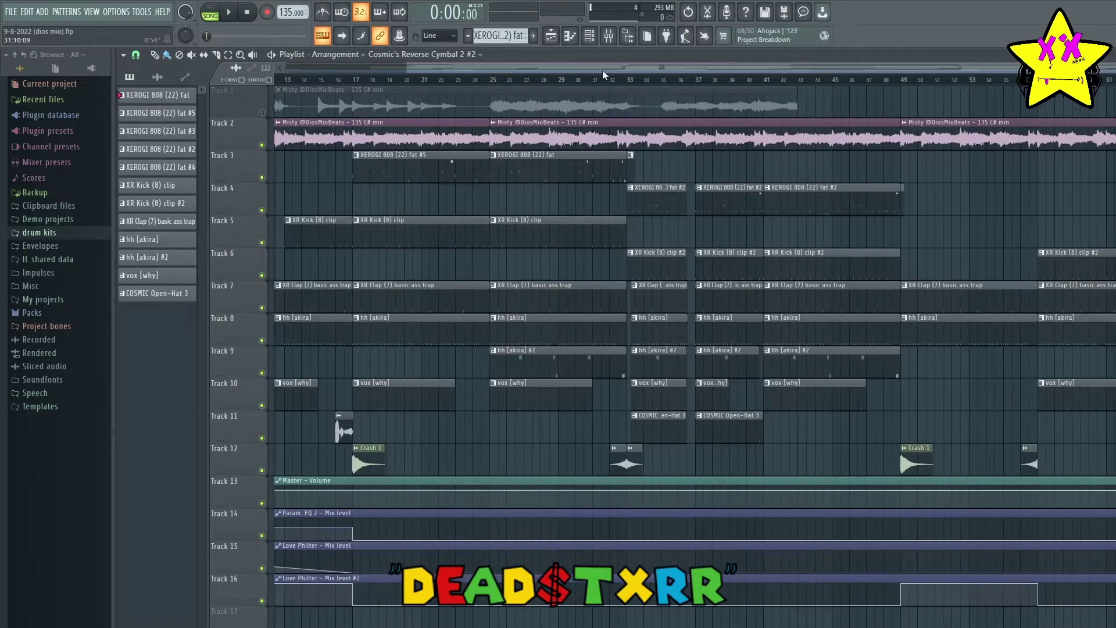
left_click_drag(602, 70, 459, 68)
right_click(262, 177)
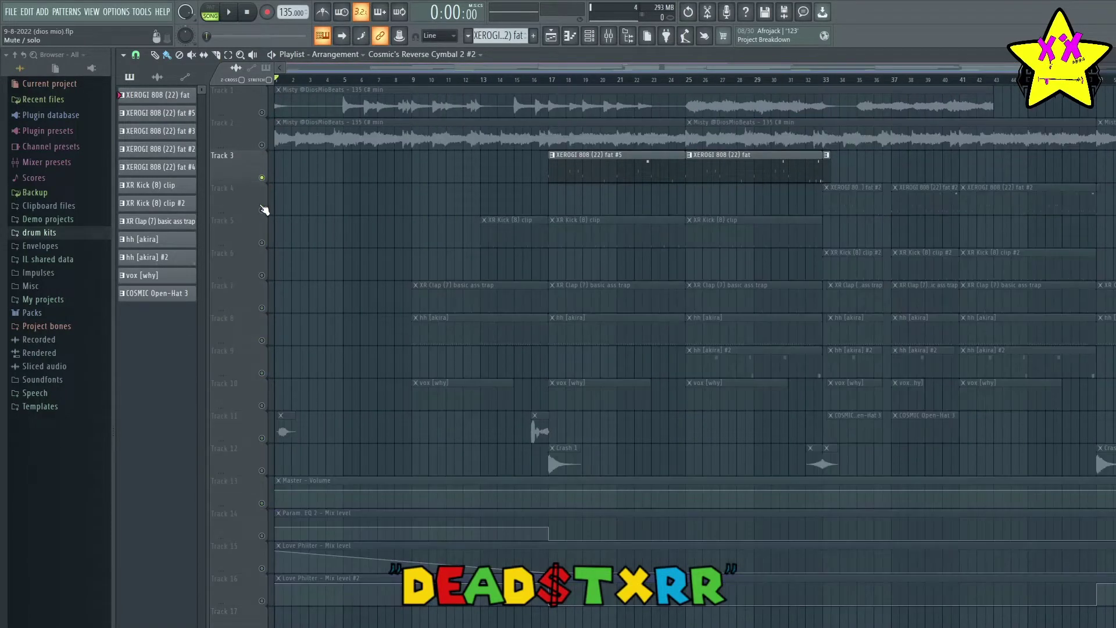
left_click(261, 210)
left_click(262, 503)
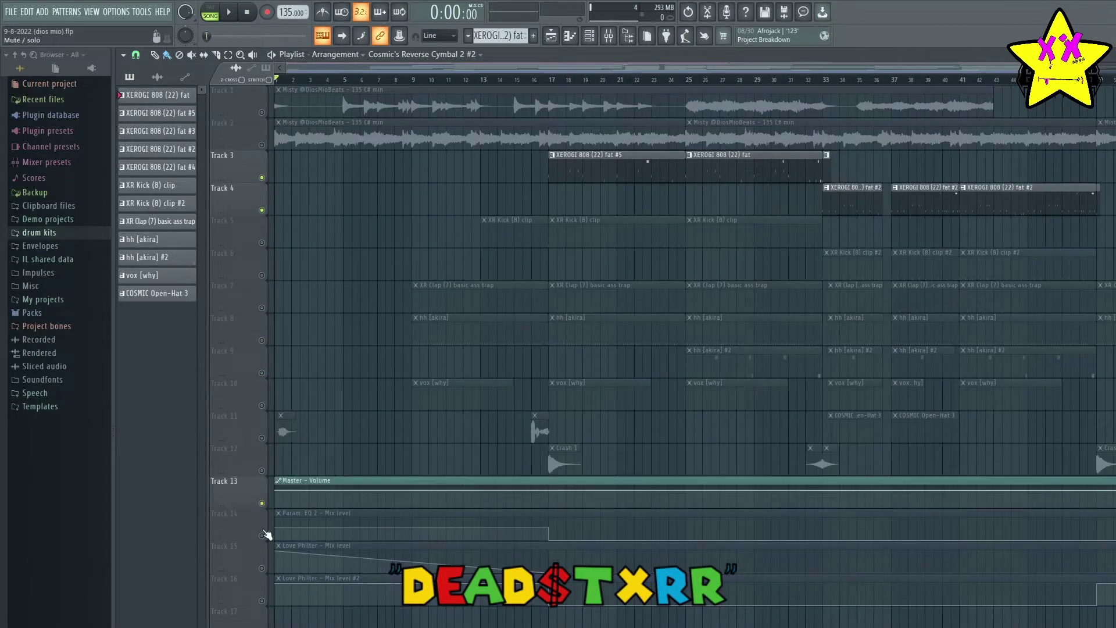
left_click(262, 535)
left_click(262, 568)
left_click(262, 600)
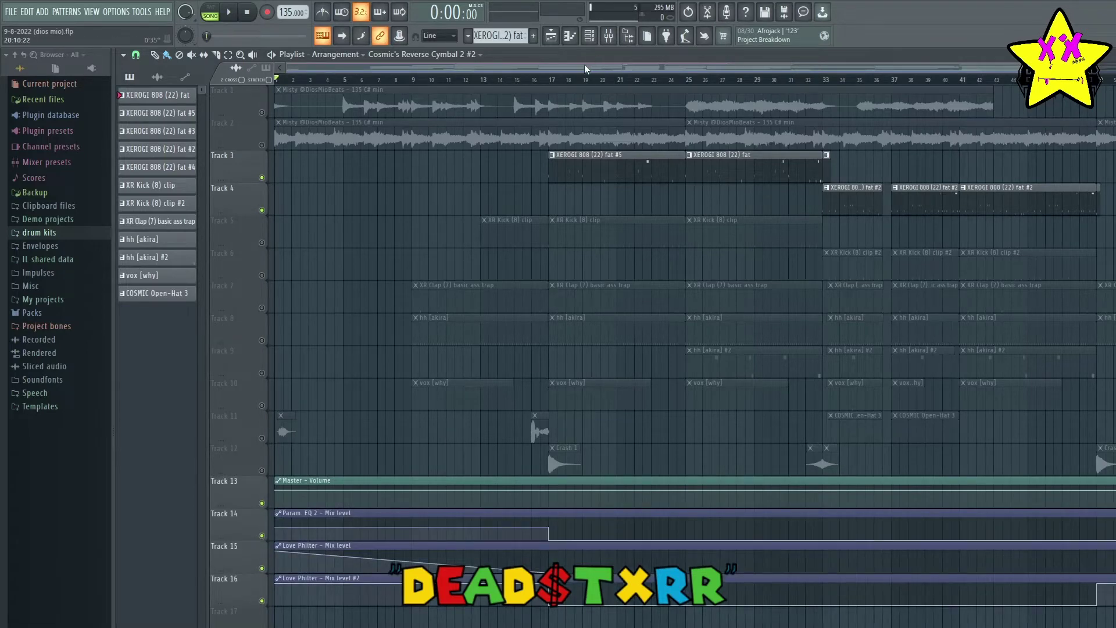
- Set the playhead to bar 25 and play the soloed 808 clips from there
left_click_drag(585, 65, 645, 70)
left_click(585, 81)
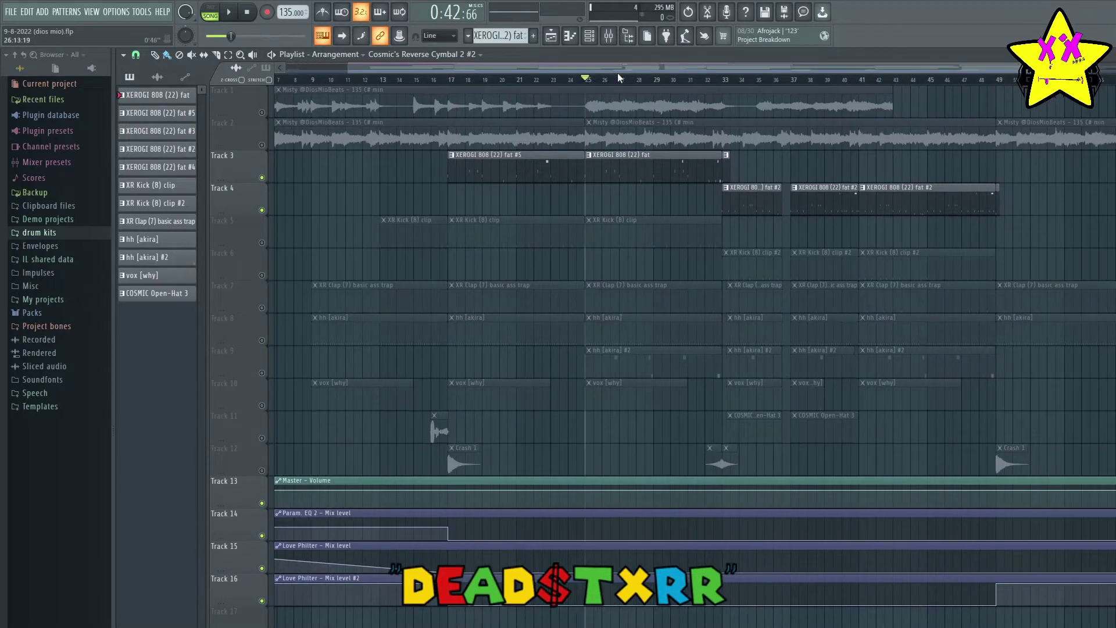
scroll(595, 65, "right", 4)
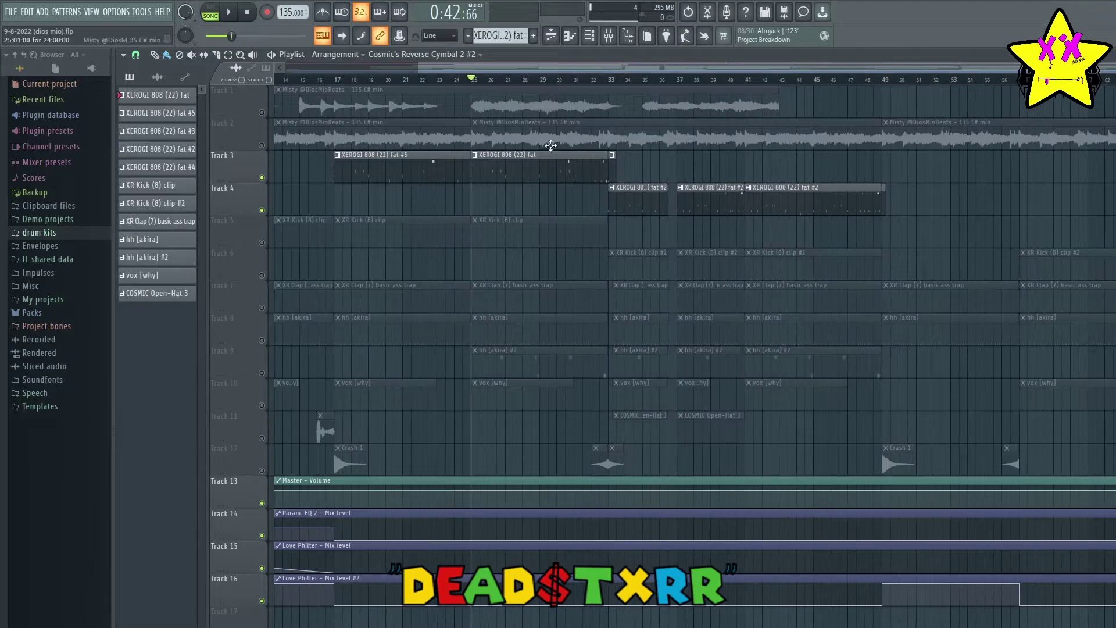
scroll(699, 80, "down", 2)
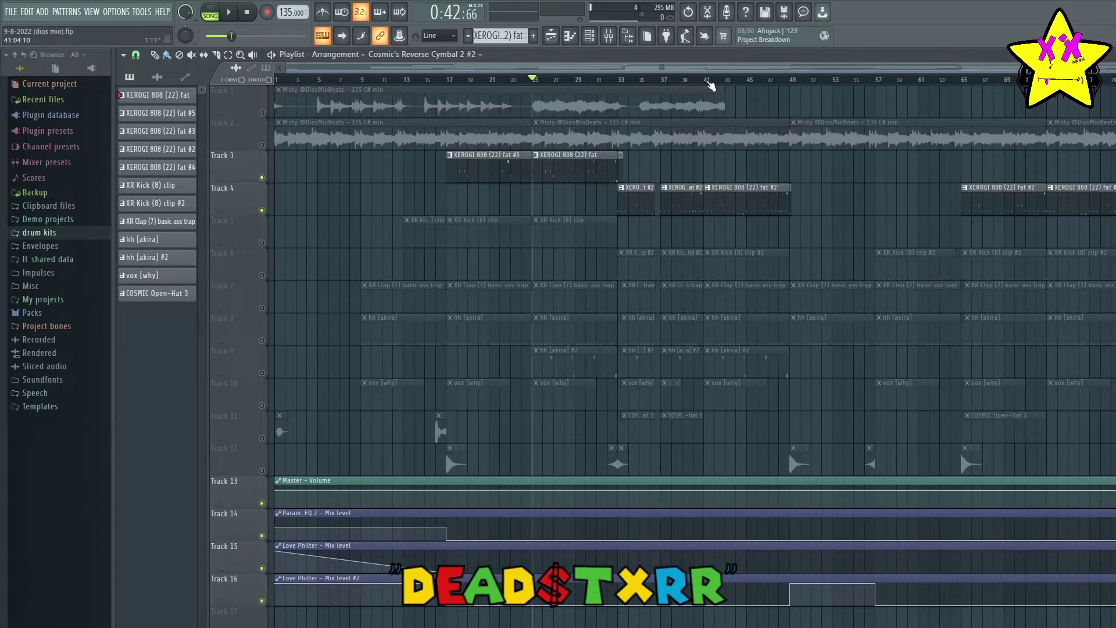
key("space")
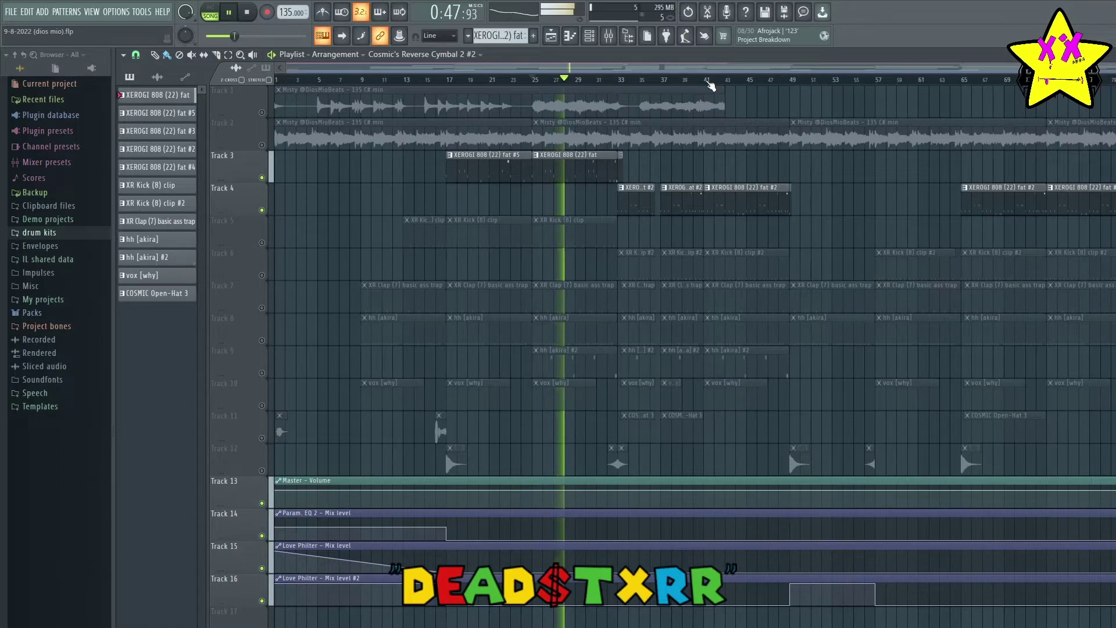
- Open the XEROGI 808 (22) fat pattern in the piano roll and examine its slide notes in bars 6 and 8
double_click(573, 162)
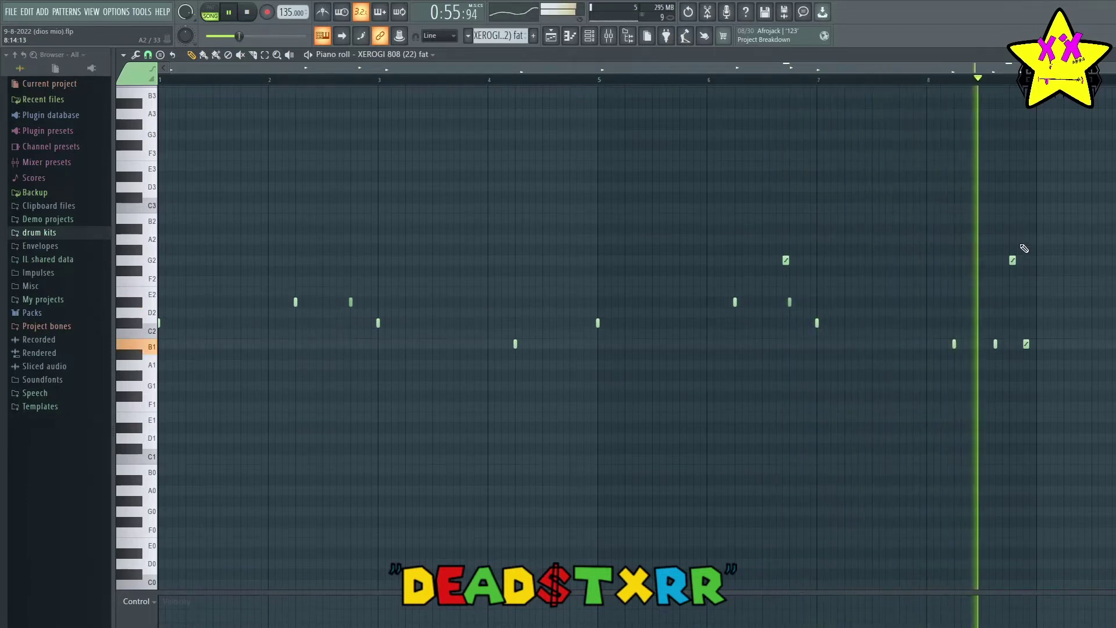
key("space")
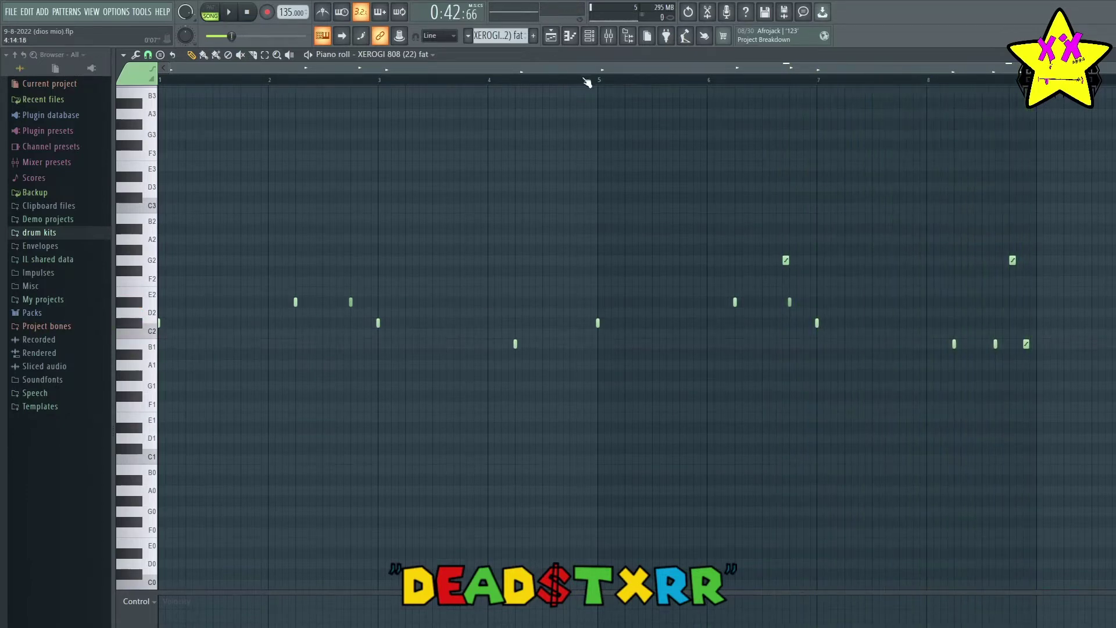
left_click(727, 85)
left_click(740, 85)
scroll(849, 68, "right", 2)
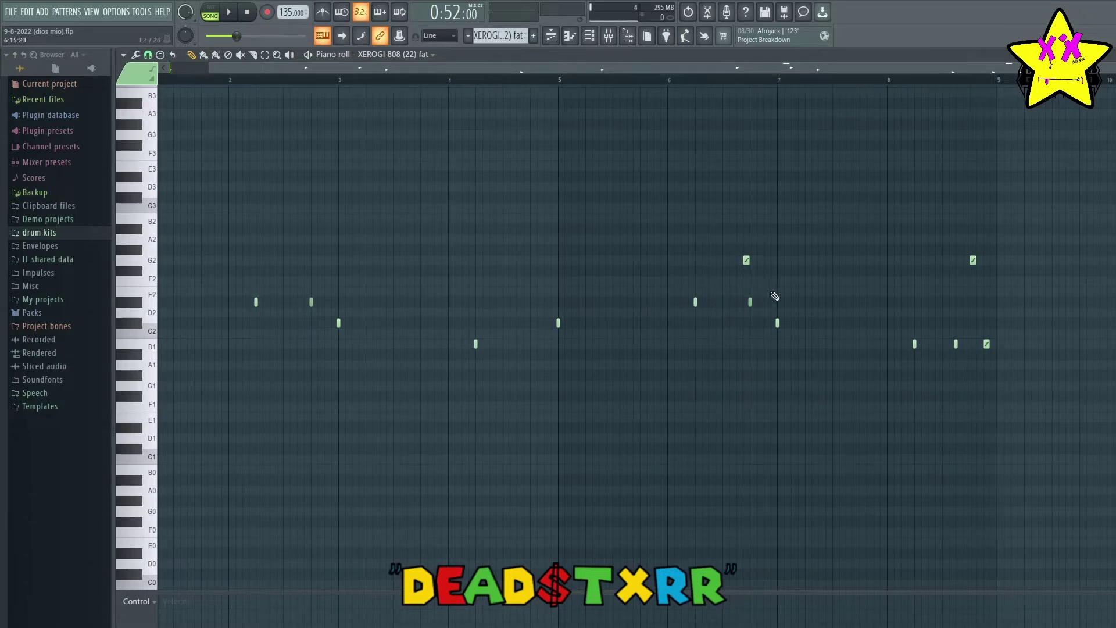
left_click(719, 94)
left_click(917, 82)
- Return to the playlist and listen to the 808 clips on track 4, starting just before bar 33
key("F5")
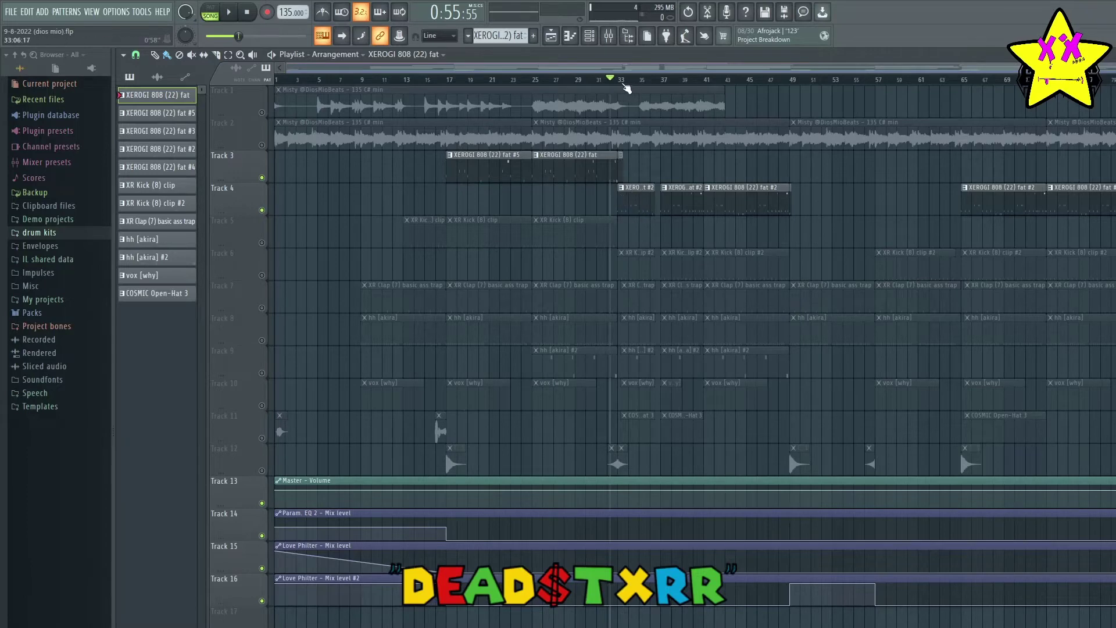
scroll(618, 82, "up", 2)
key("space")
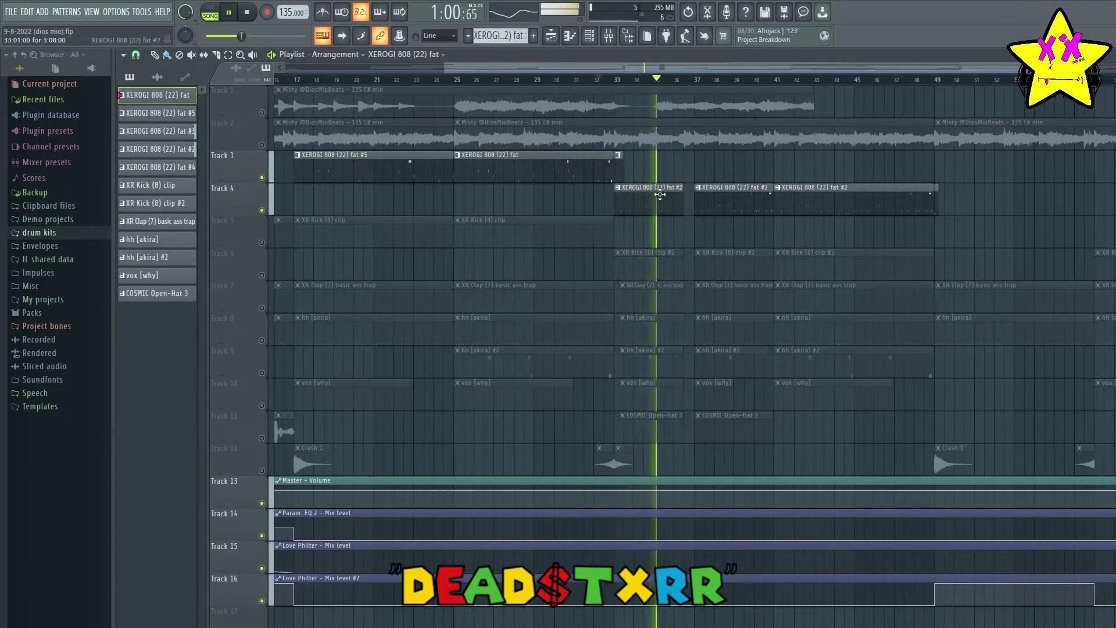
left_click_drag(687, 72, 722, 71)
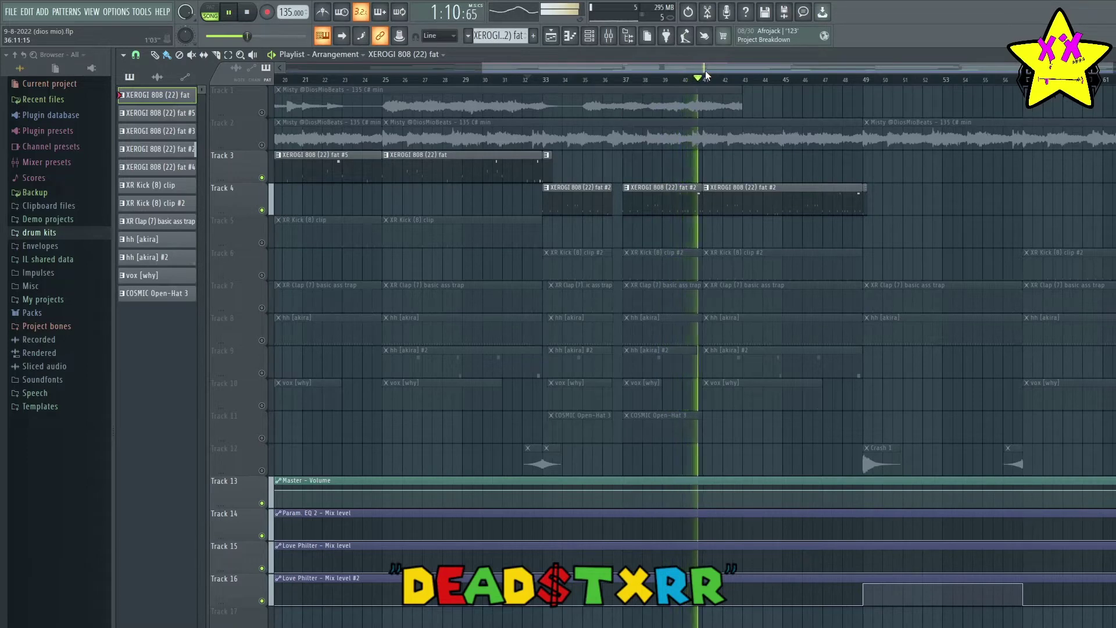
key("space")
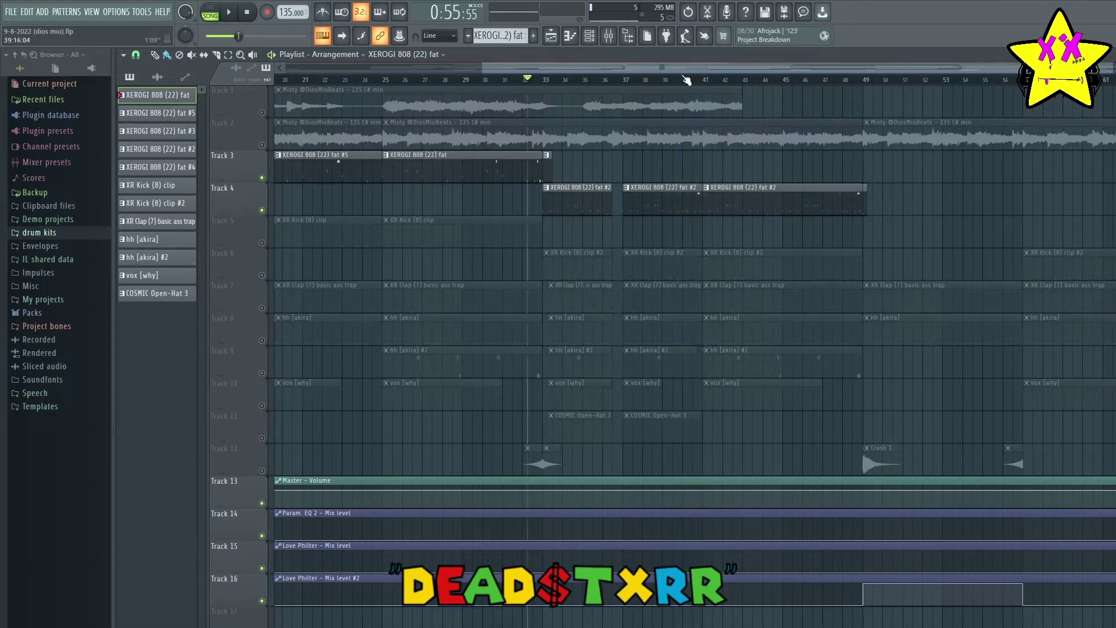
scroll(712, 72, "down", 4)
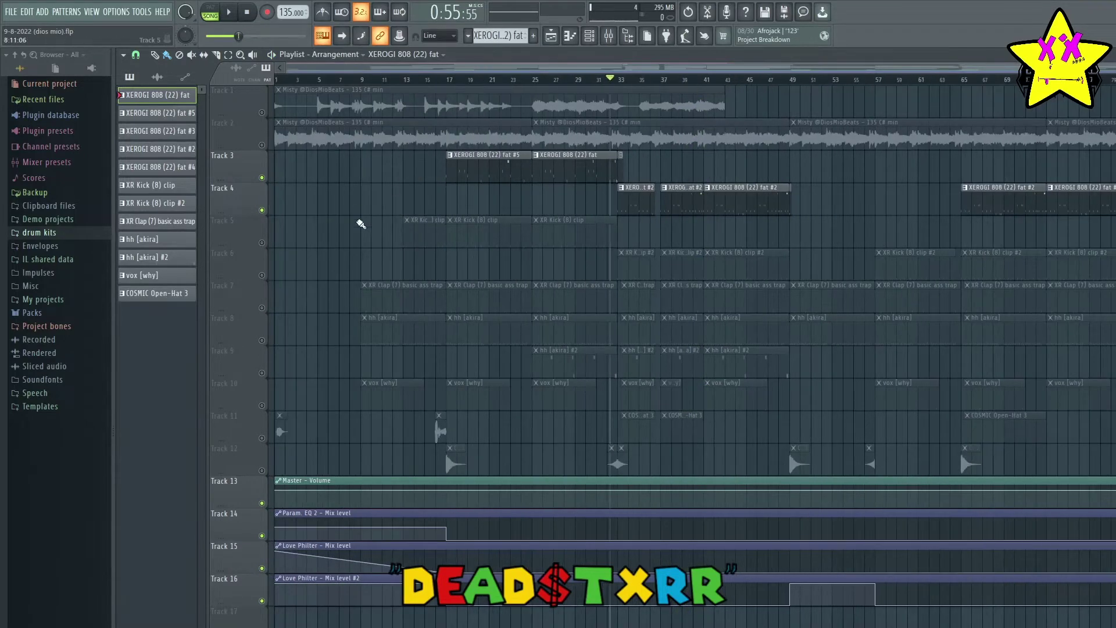
- Clear the current solo and mute every track except track 17 and the automation tracks 13 to 16
right_click(262, 210)
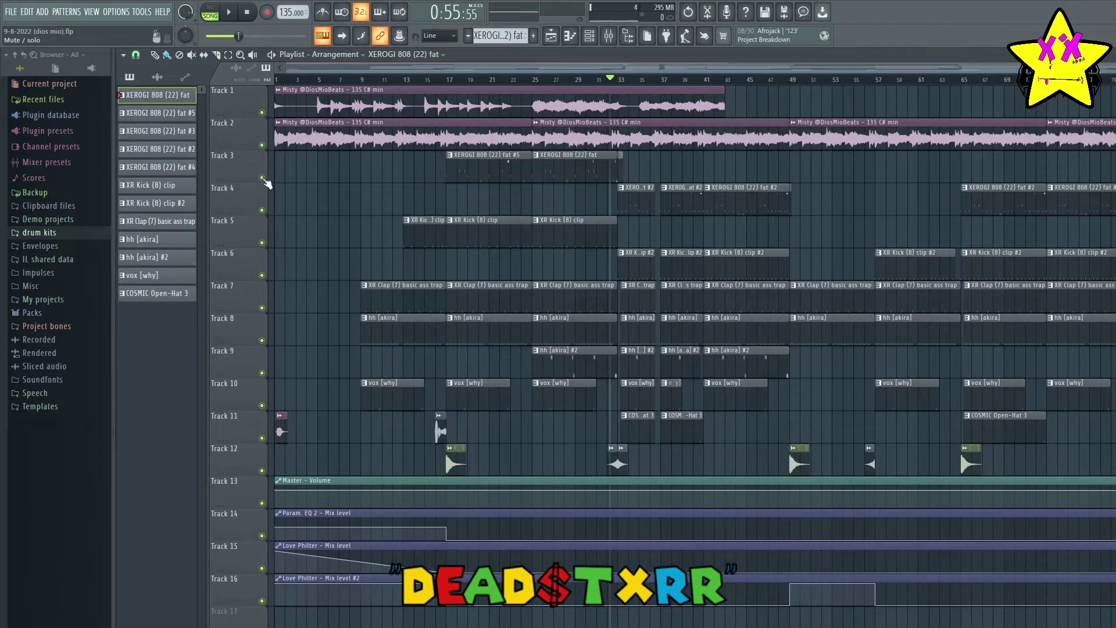
right_click(262, 177)
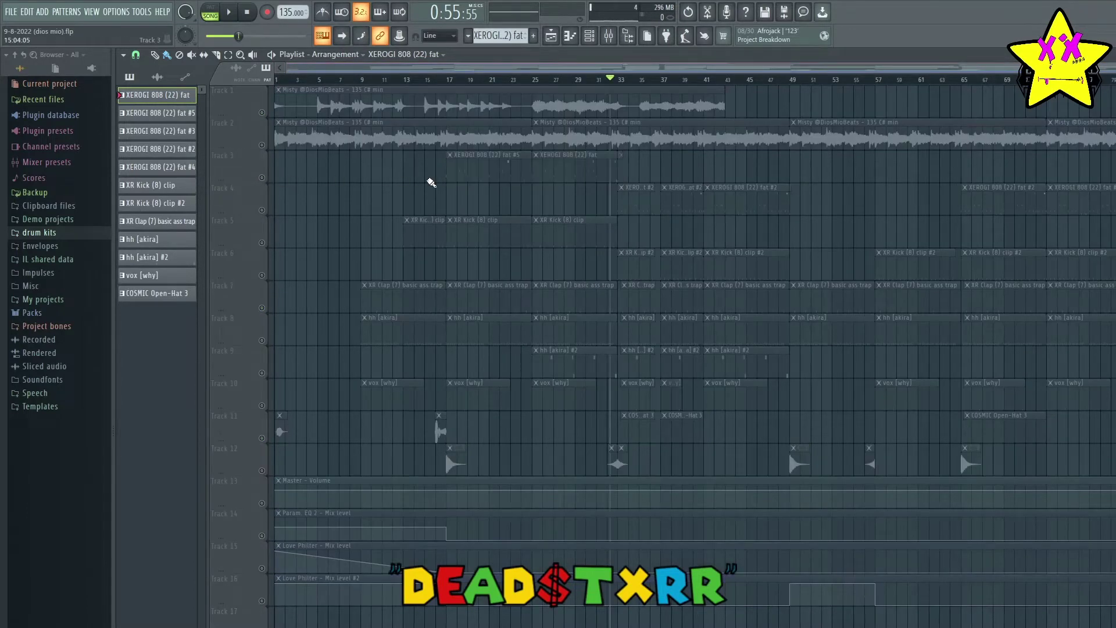
left_click(262, 503)
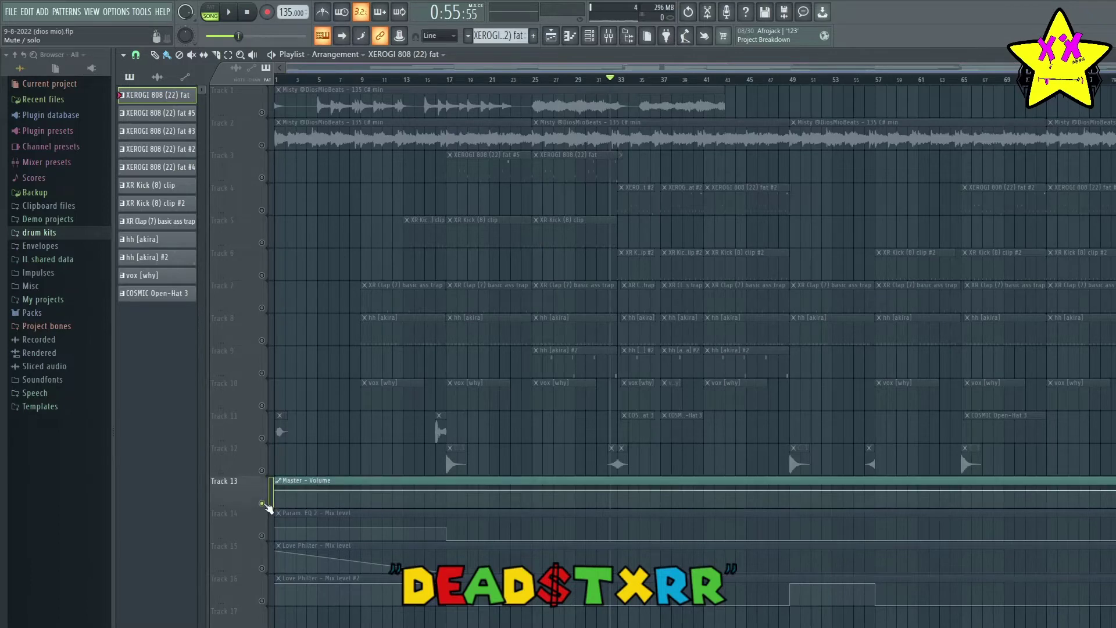
left_click(262, 535)
left_click(262, 568)
left_click(261, 600)
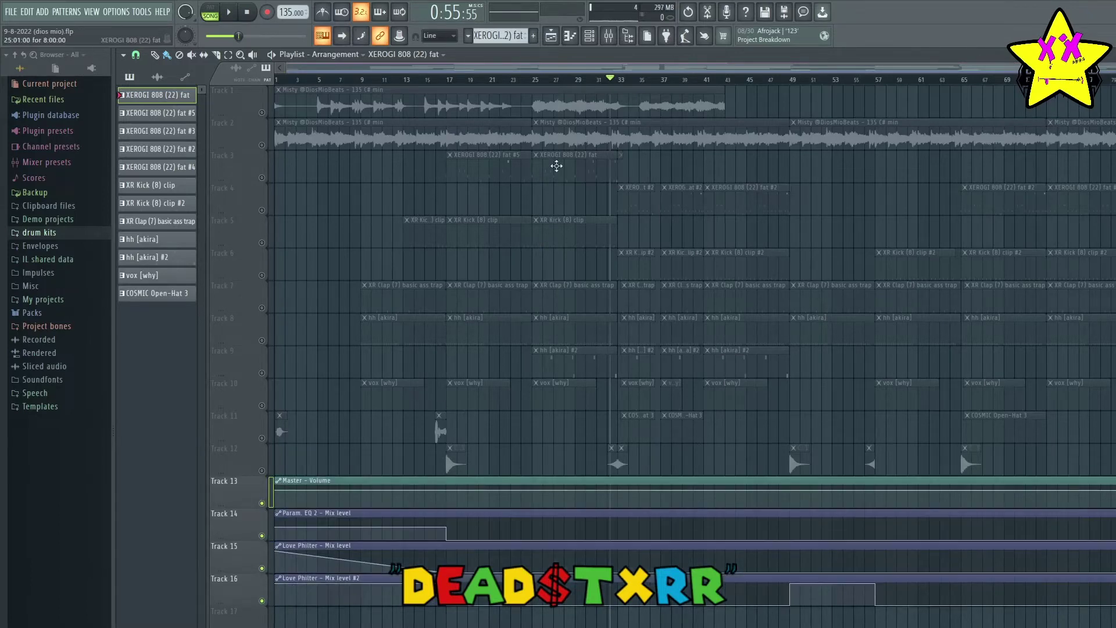
- Copy the XEROGI 808 (22) fat #5 clip to track 17 at bar 17 as a unique pattern, with the playhead at bar 17
left_click_drag(490, 174, 482, 624)
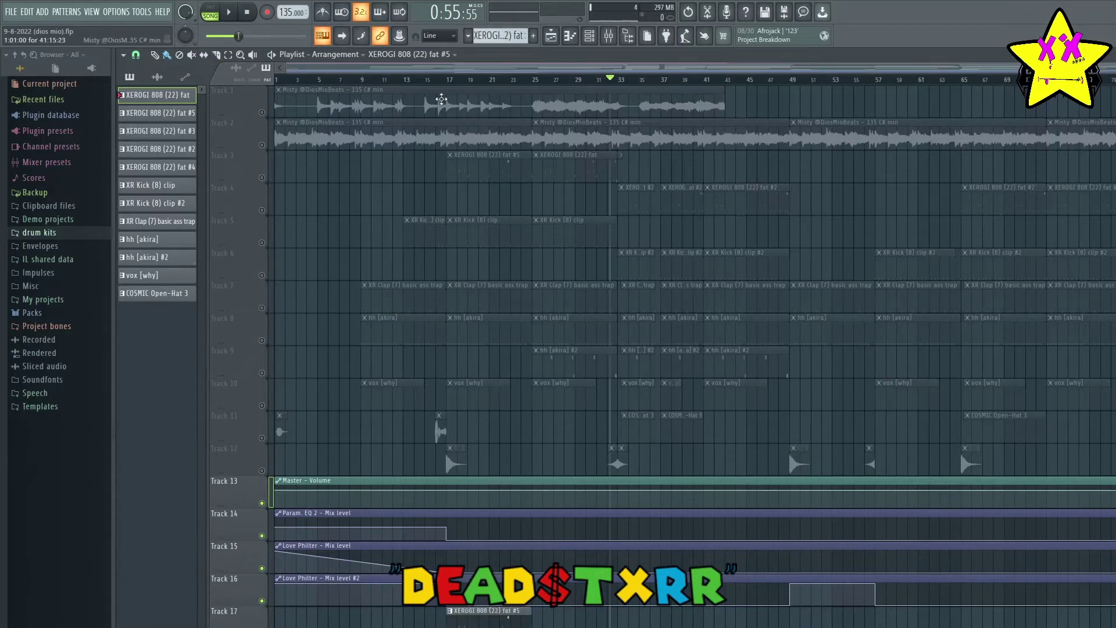
left_click(447, 78)
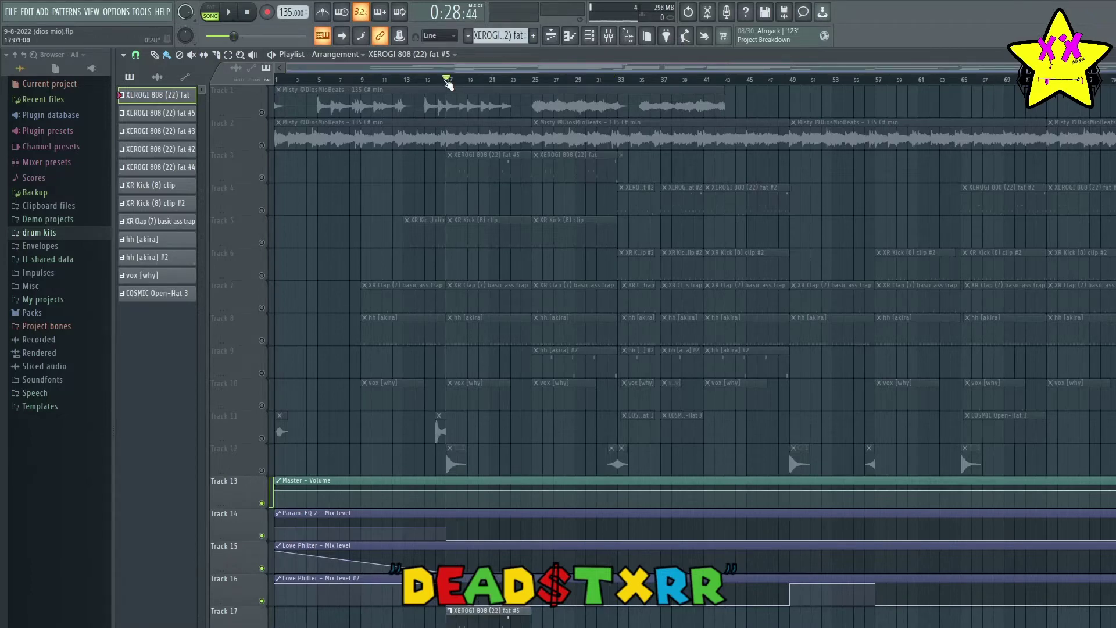
left_click(450, 611)
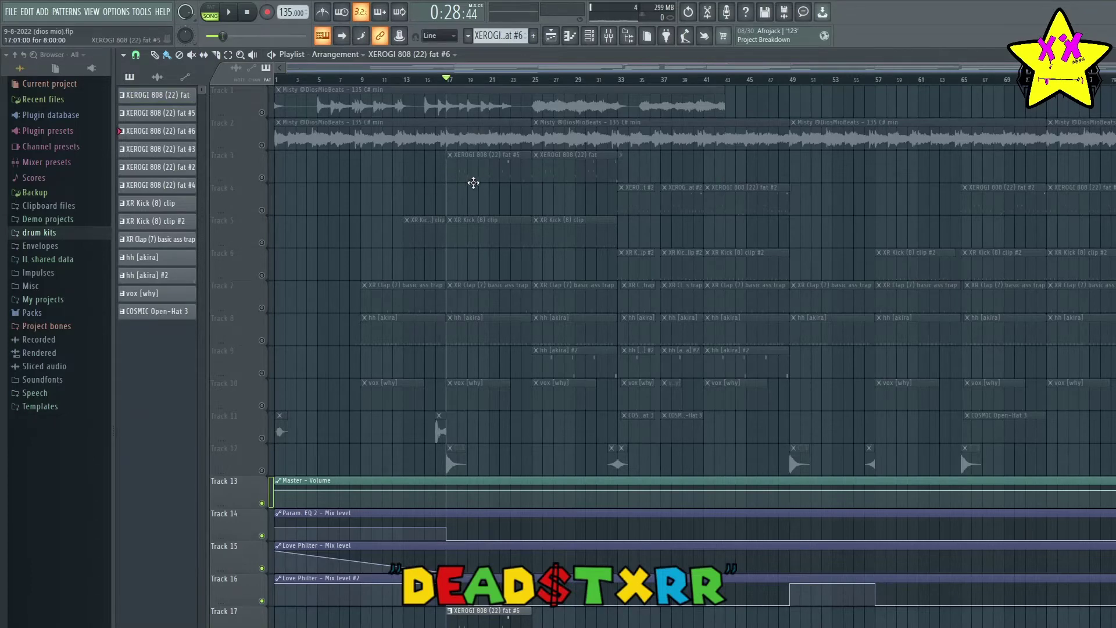
- Open the copied 808 clip on track 17 in the piano roll
scroll(438, 84, "up", 3)
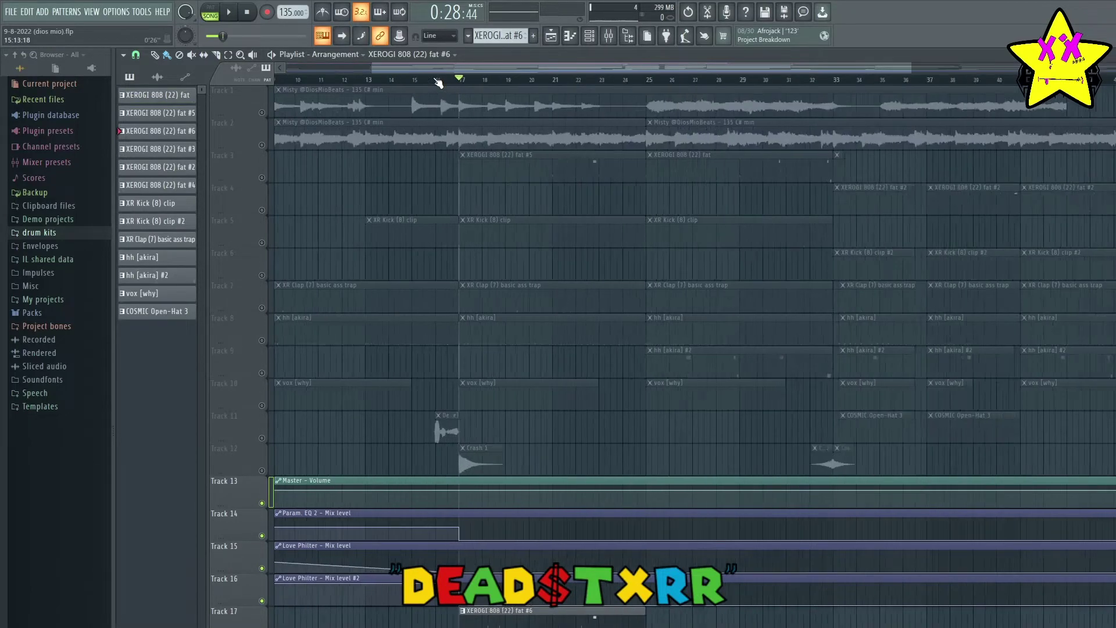
scroll(601, 331, "up", 2)
scroll(601, 331, "down", 3)
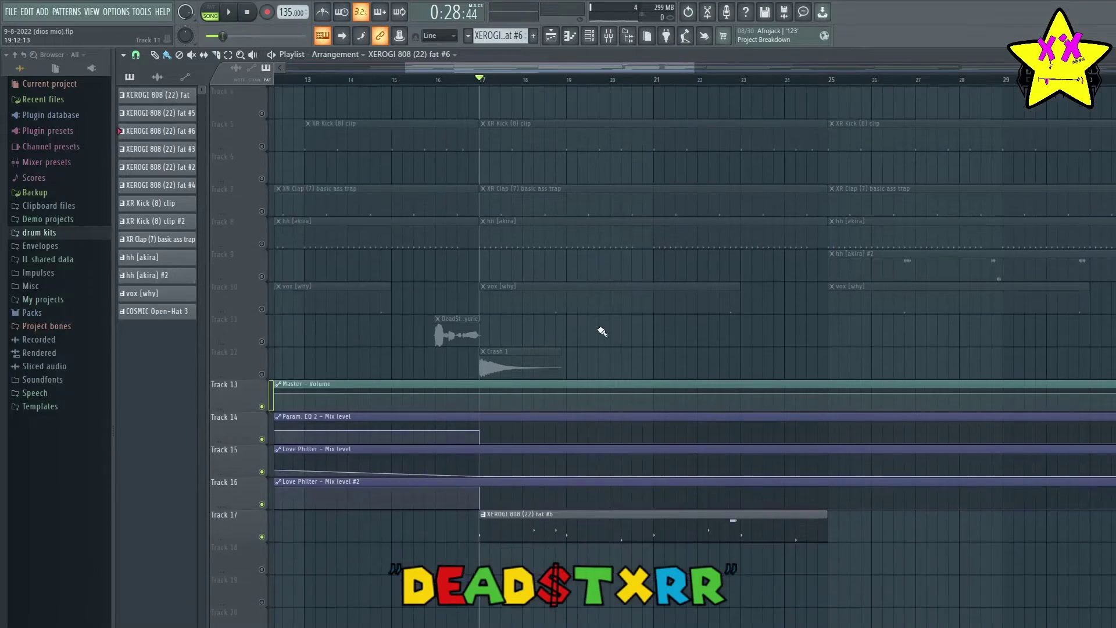
double_click(548, 518)
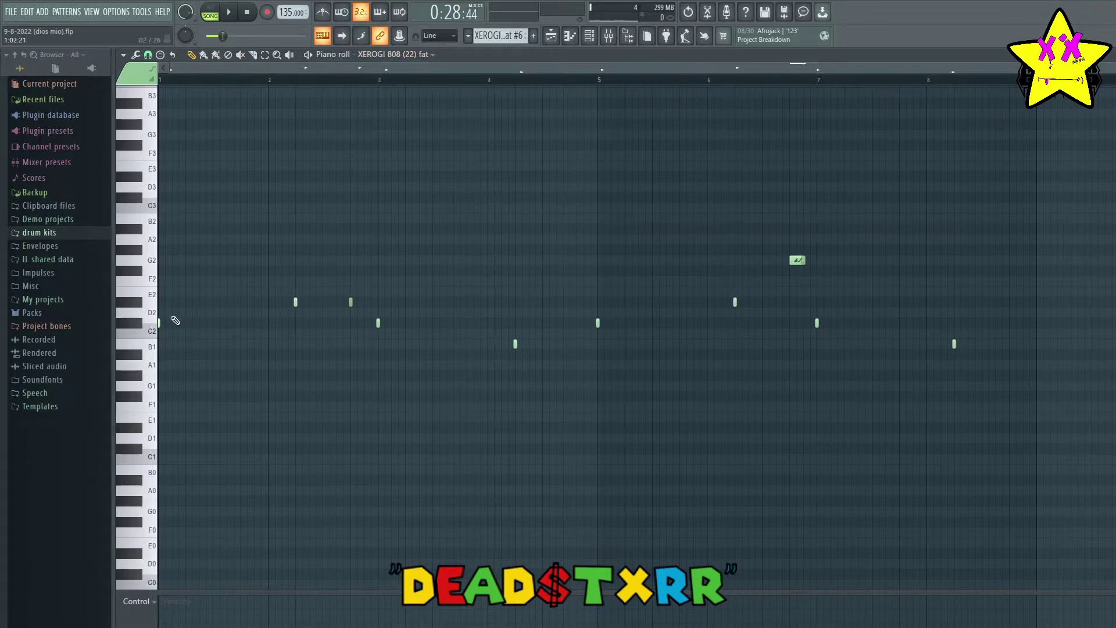
- Add an E2 note at step 9 of bar 1 and set its slide option in the note properties
left_click(142, 323)
left_click(211, 291)
double_click(213, 291)
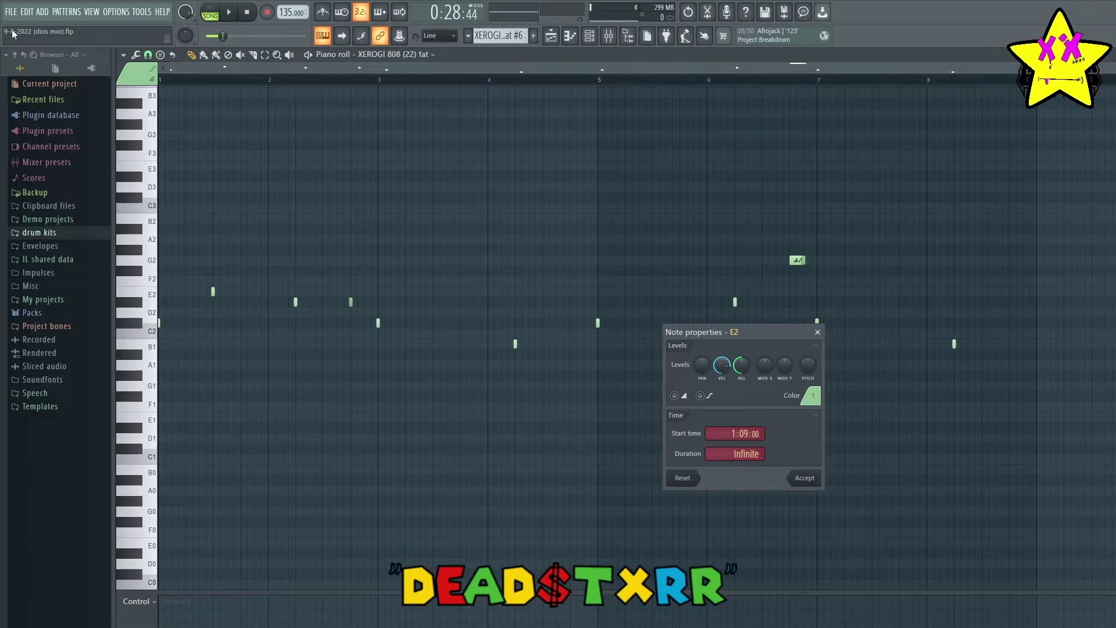
left_click(675, 396)
left_click(813, 483)
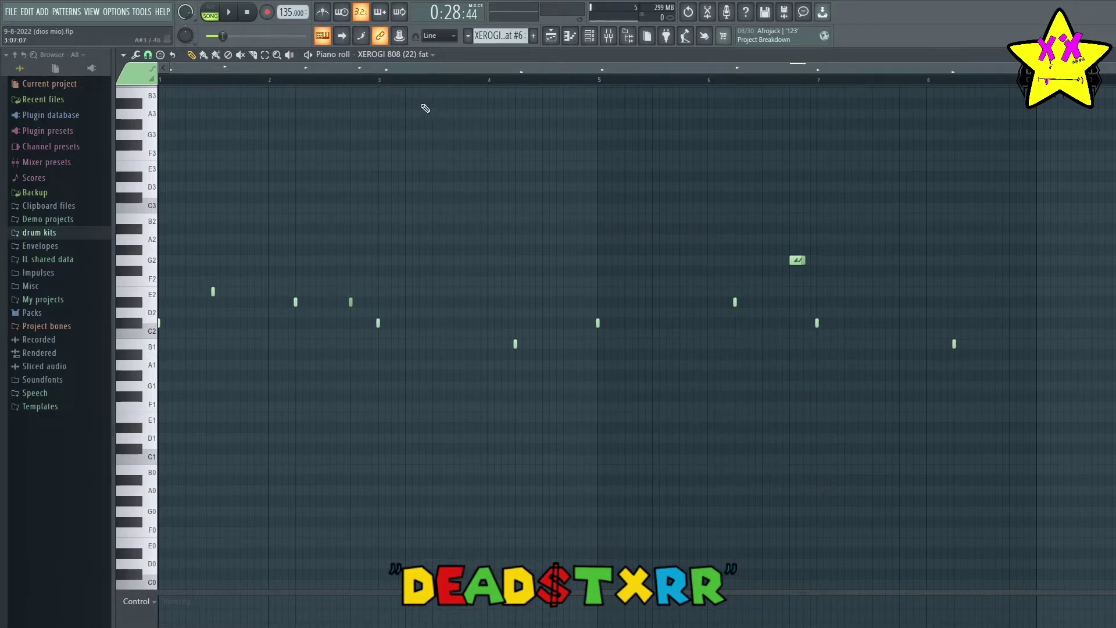
double_click(213, 291)
left_click(806, 479)
- Make the step 9 note a two-step slide note on C#2, transpose it up one octave, and play it back
left_click_drag(214, 291, 220, 322)
left_click(220, 289)
left_click(214, 323)
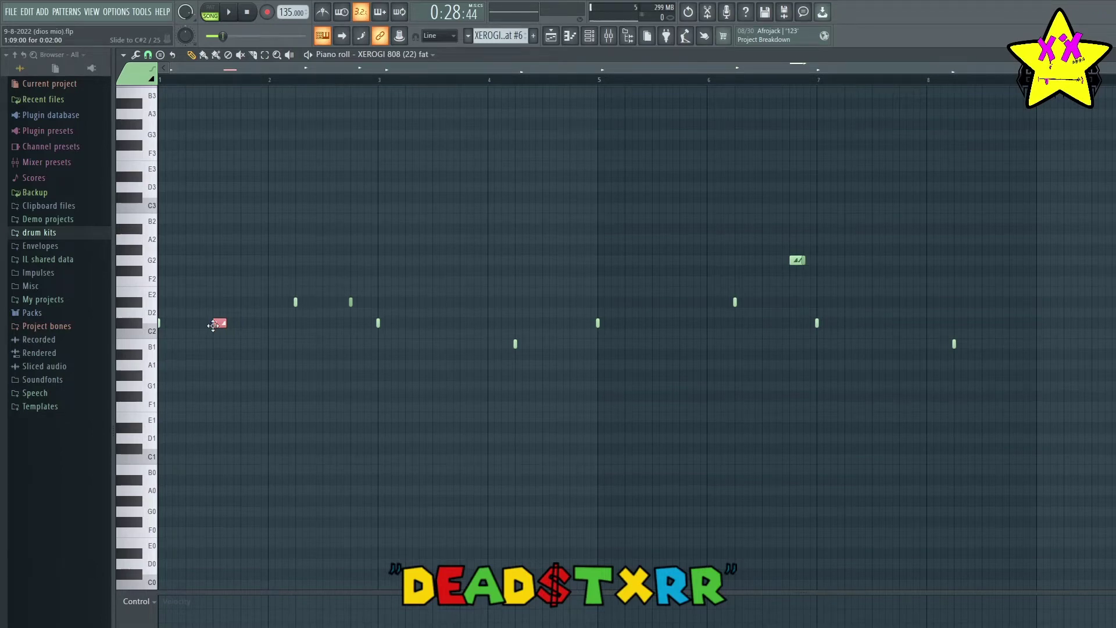
key("ctrl+Up")
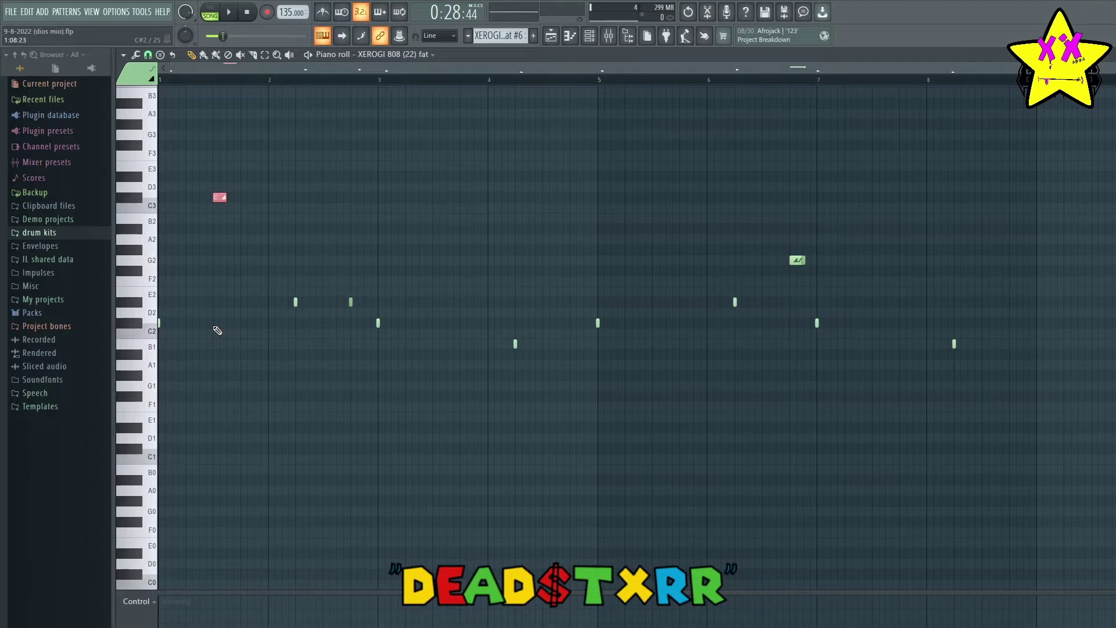
left_click(176, 246)
key("space")
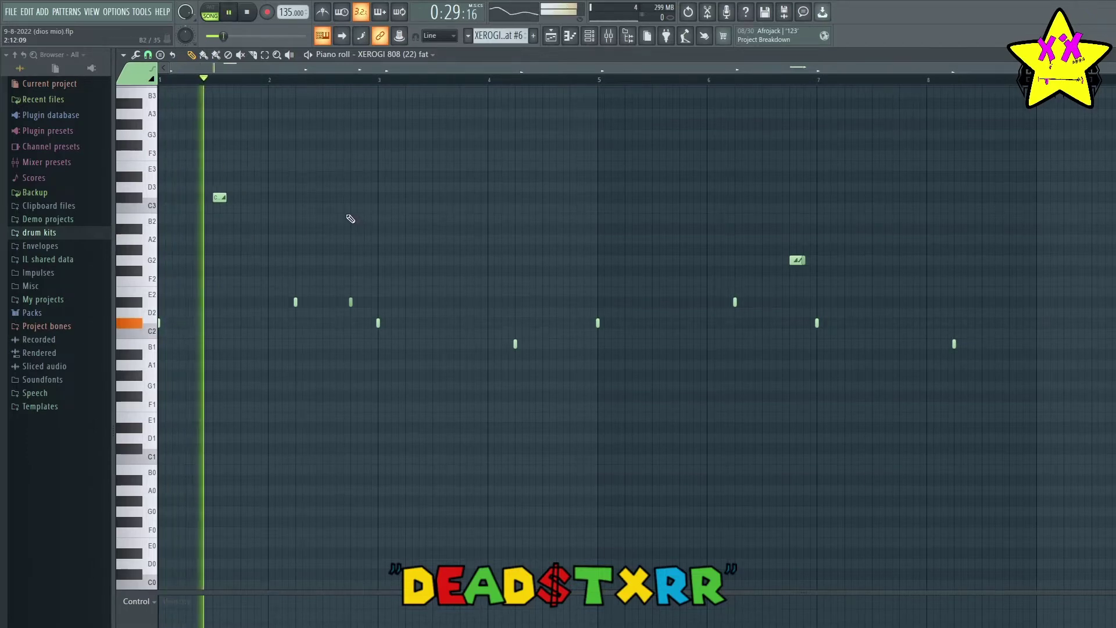
key("space")
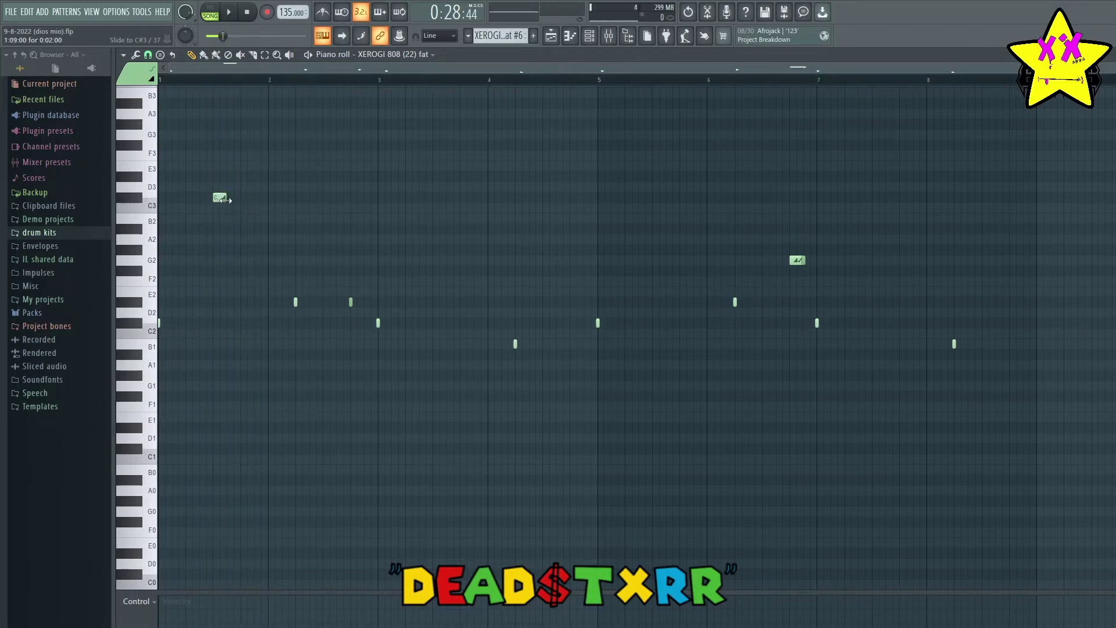
- Lengthen the C#3 slide note to the start of bar 2 and play the pattern back
left_click_drag(227, 199, 267, 198)
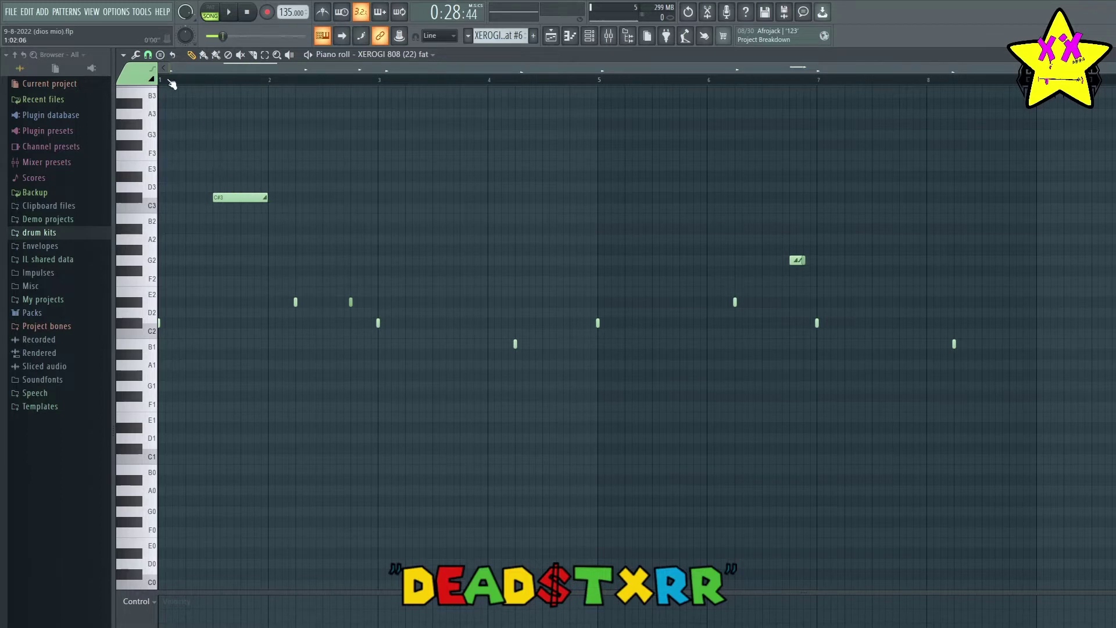
key("space")
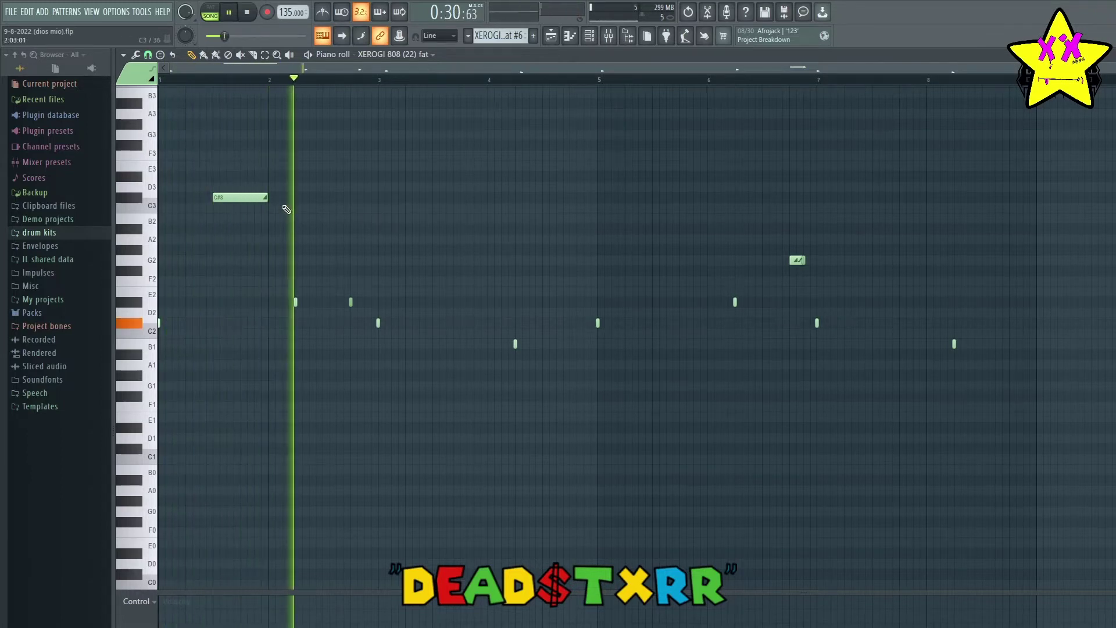
key("space")
- Shorten the C#3 slide note to one step, add a one-step slide note on G2 at step 13, and play the result
left_click_drag(266, 198, 242, 260)
key("space")
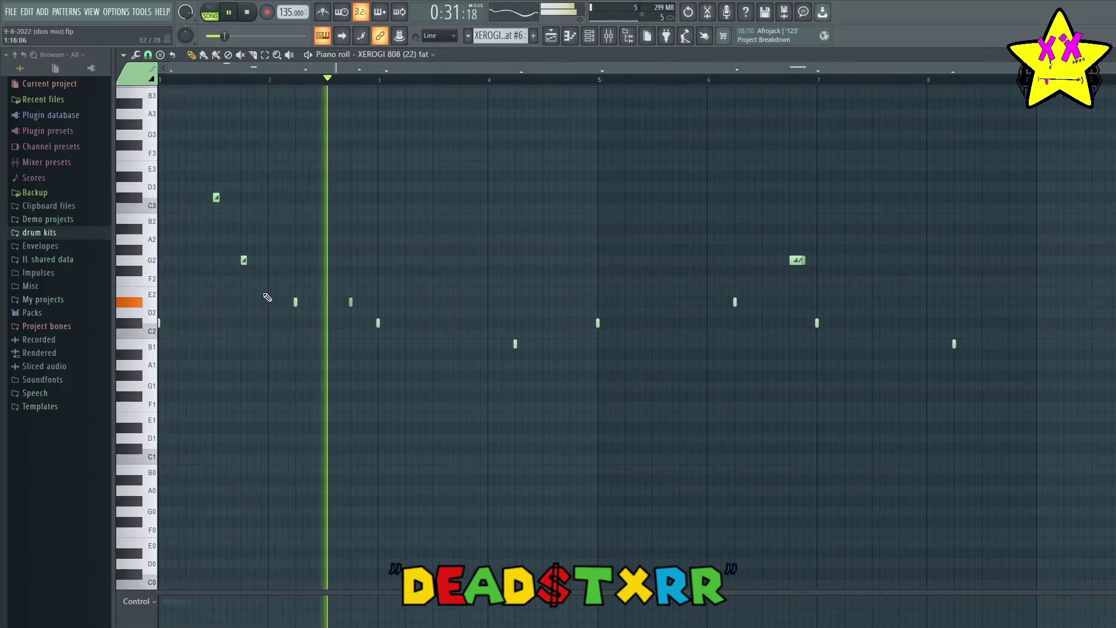
- Play the 808 pattern with the C#3 and G2 slide notes again from its start and stop playback
key("space")
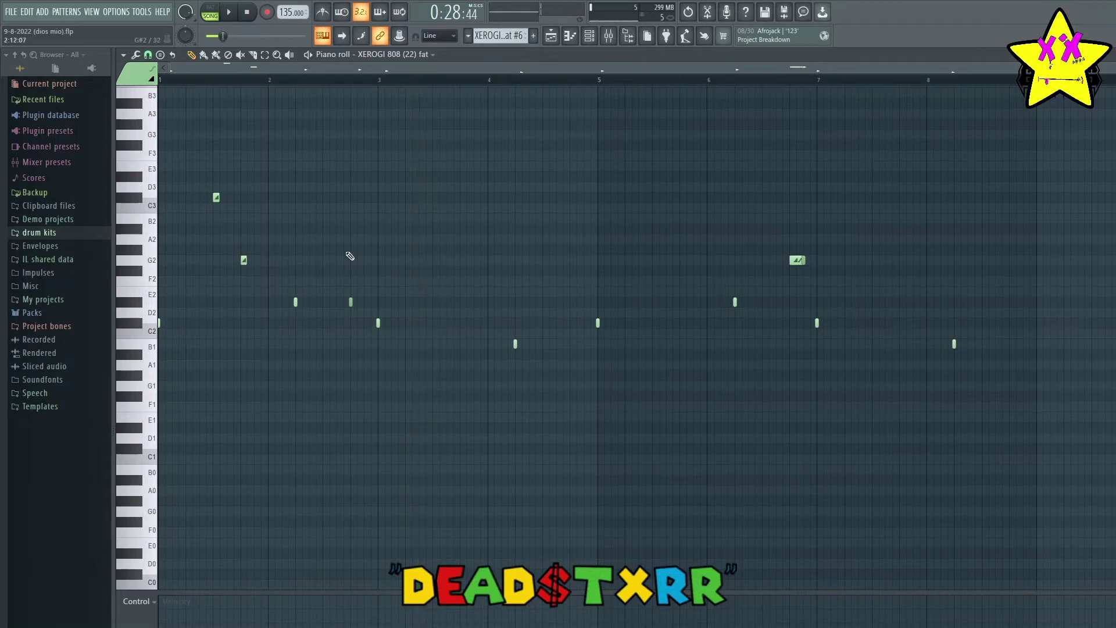
key("ctrl+z")
key("ctrl+z")
key("space")
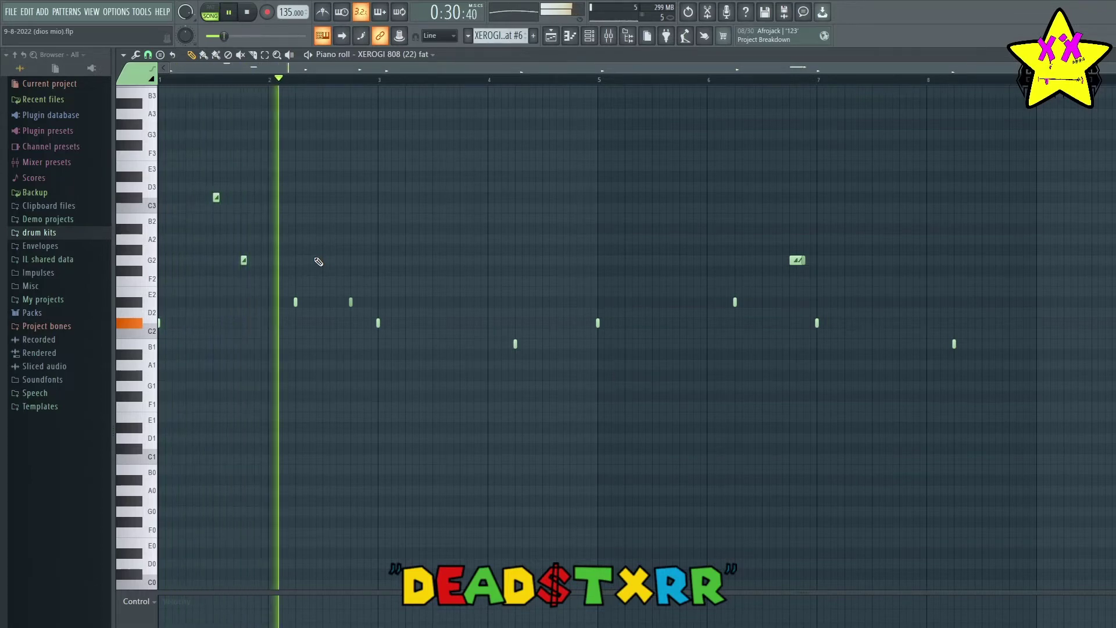
key("space")
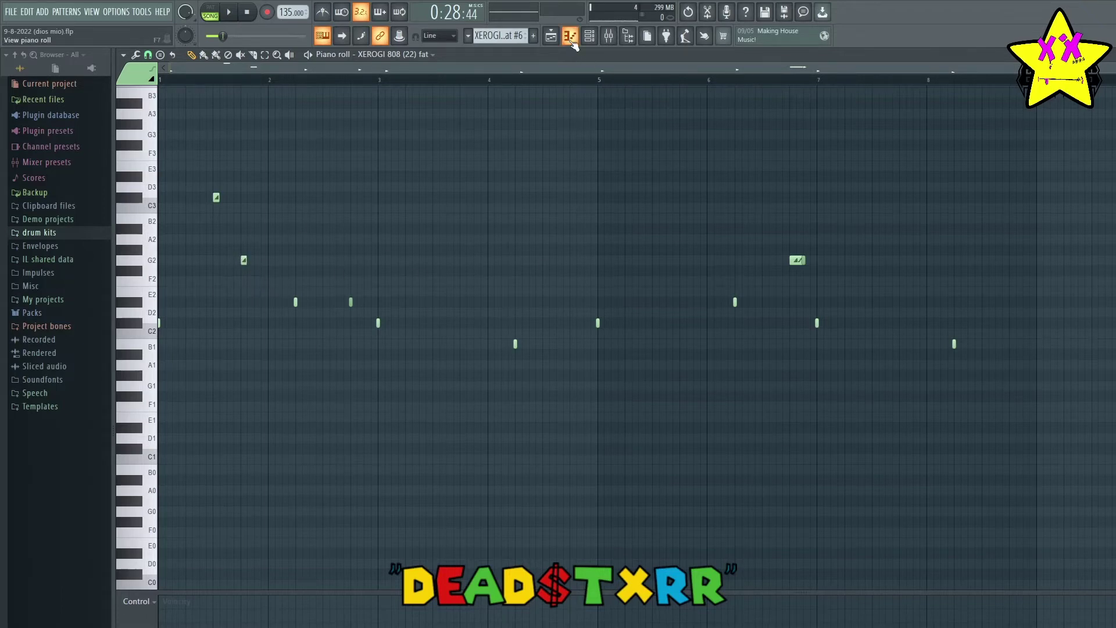
- Delete the XEROGI 808 (22) fat #6 pattern from the project in the playlist
key("F5")
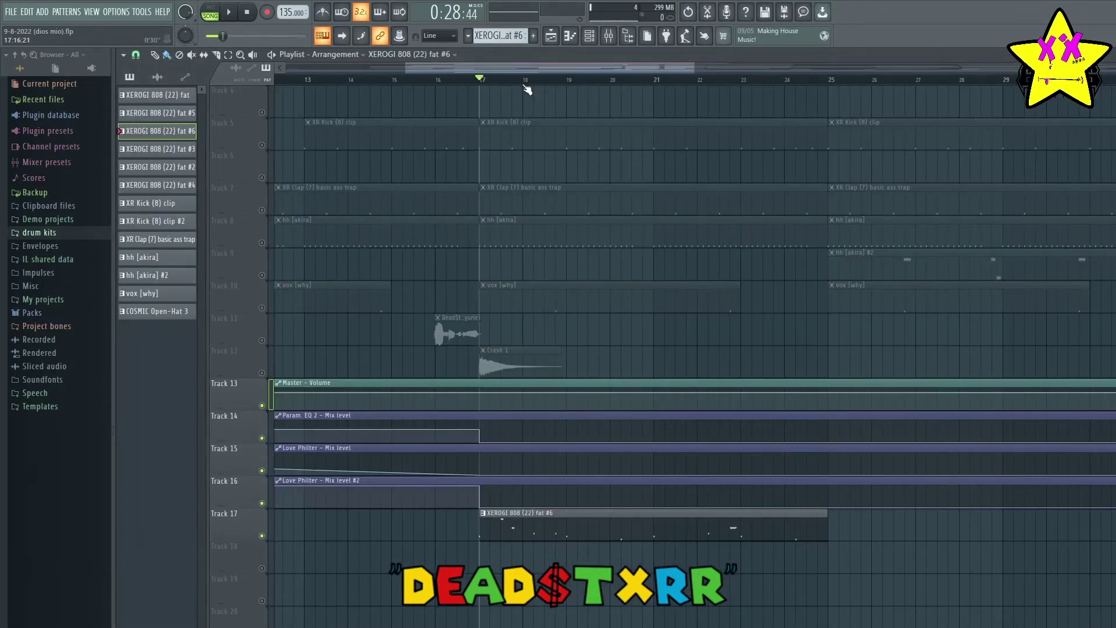
scroll(525, 81, "down", 5)
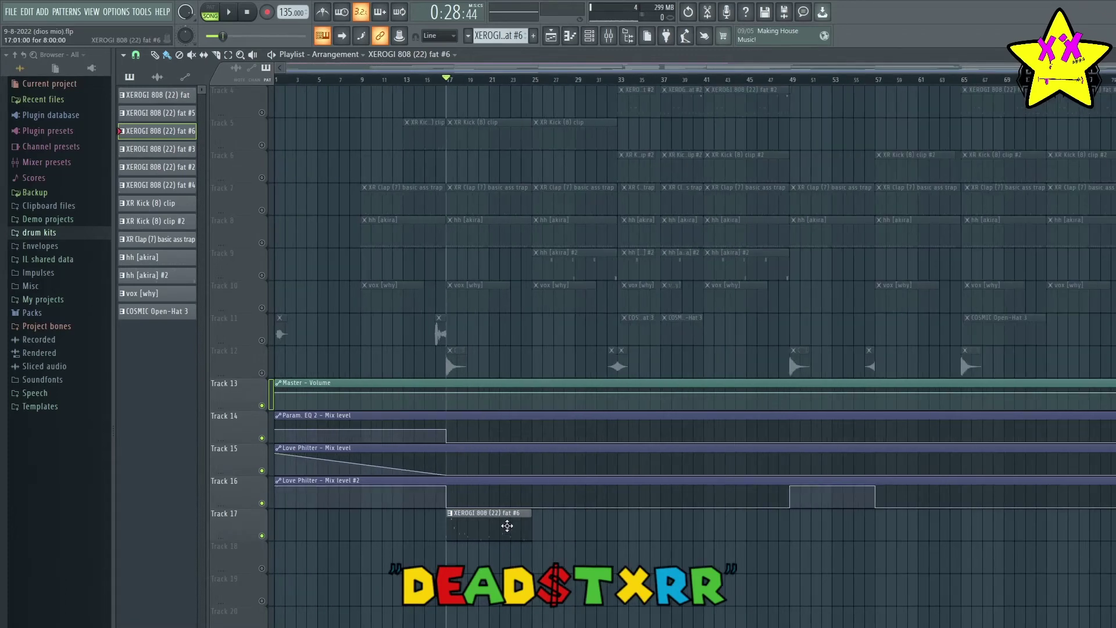
right_click(163, 137)
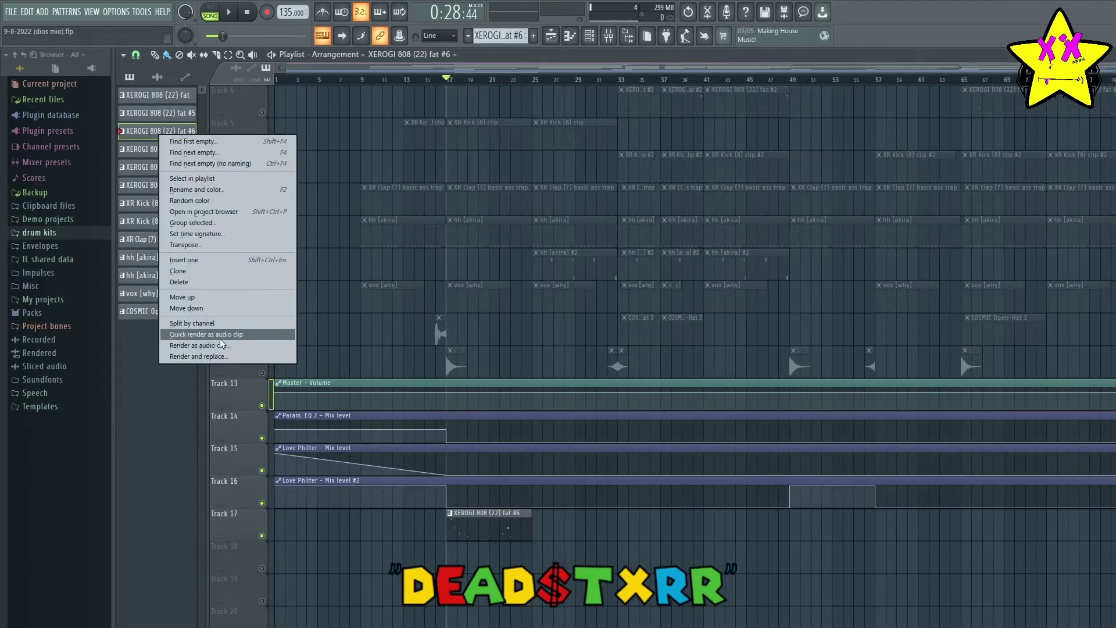
left_click(214, 284)
left_click(790, 451)
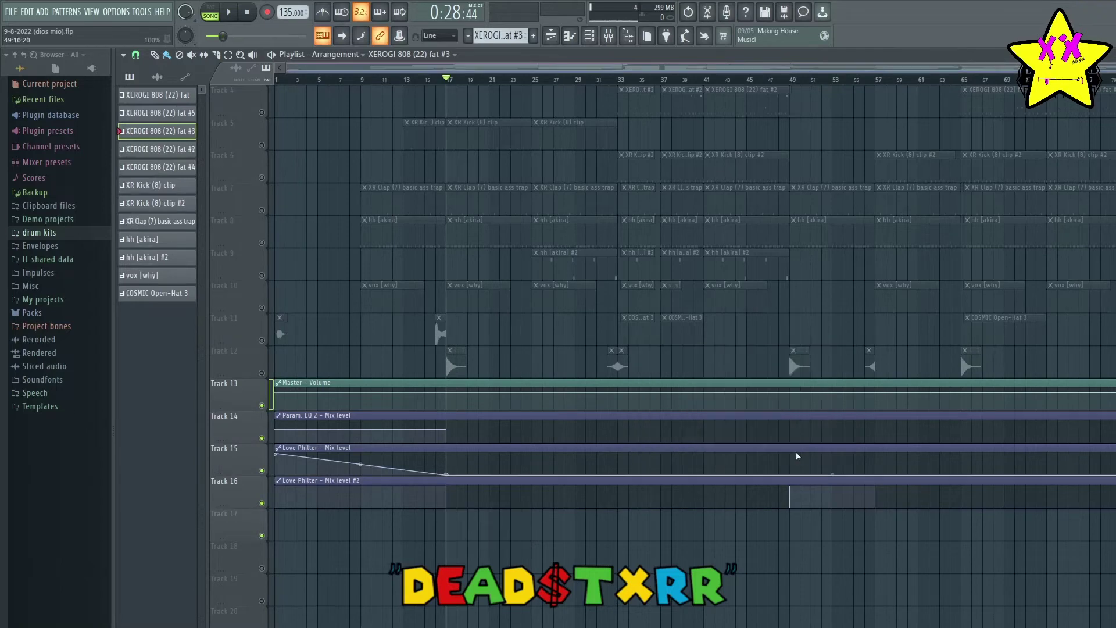
- Unmute all playlist tracks with the song position returned to bar 1, and save the project
scroll(436, 379, "up", 3)
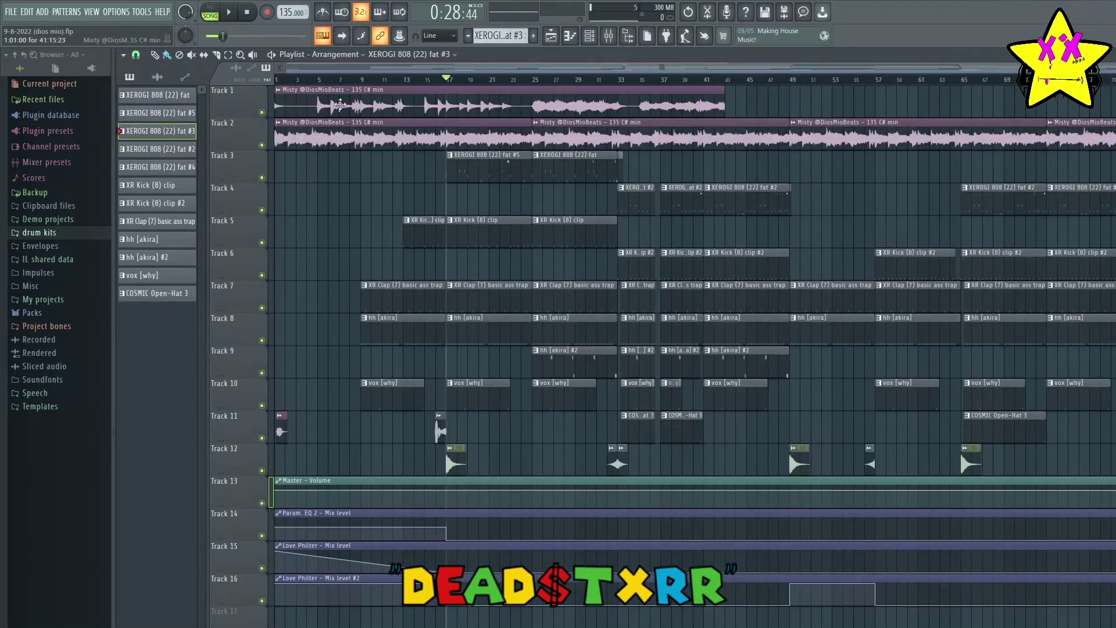
left_click_drag(446, 80, 276, 79)
scroll(366, 84, "down", 5)
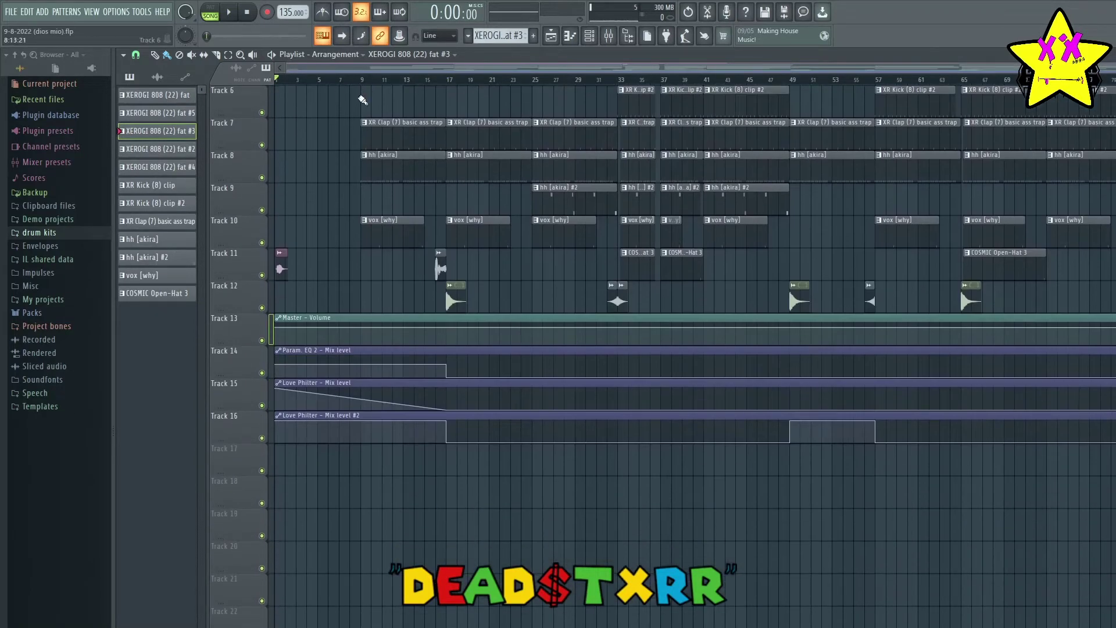
scroll(361, 100, "up", 5)
key("ctrl+s")
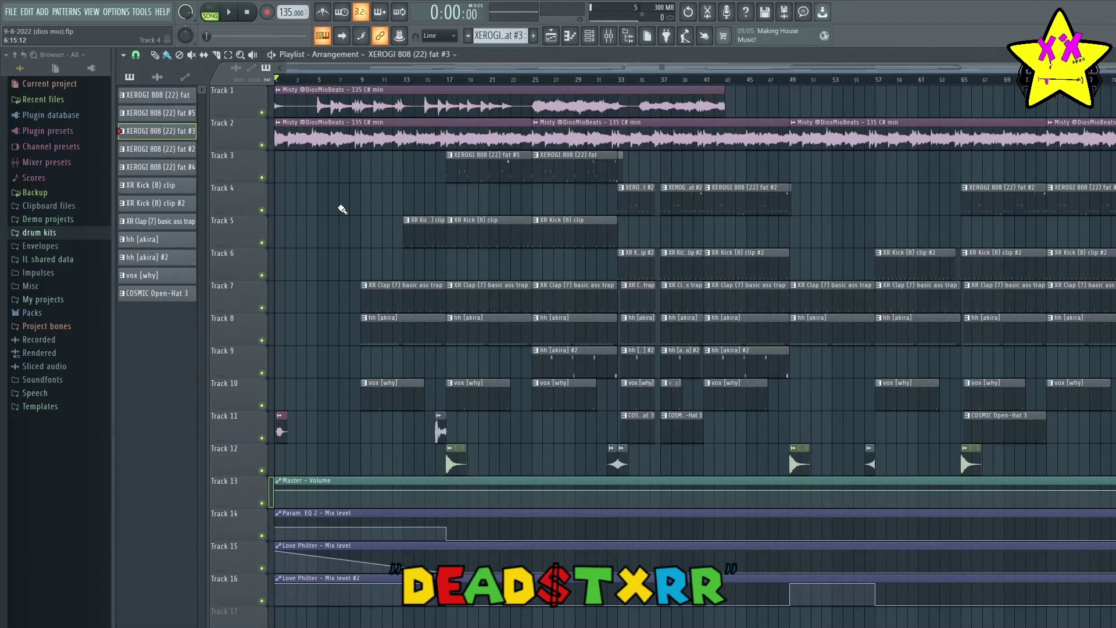
- Mute the Misty audio clip on Track 1 and play the arrangement from the start
left_click(262, 112)
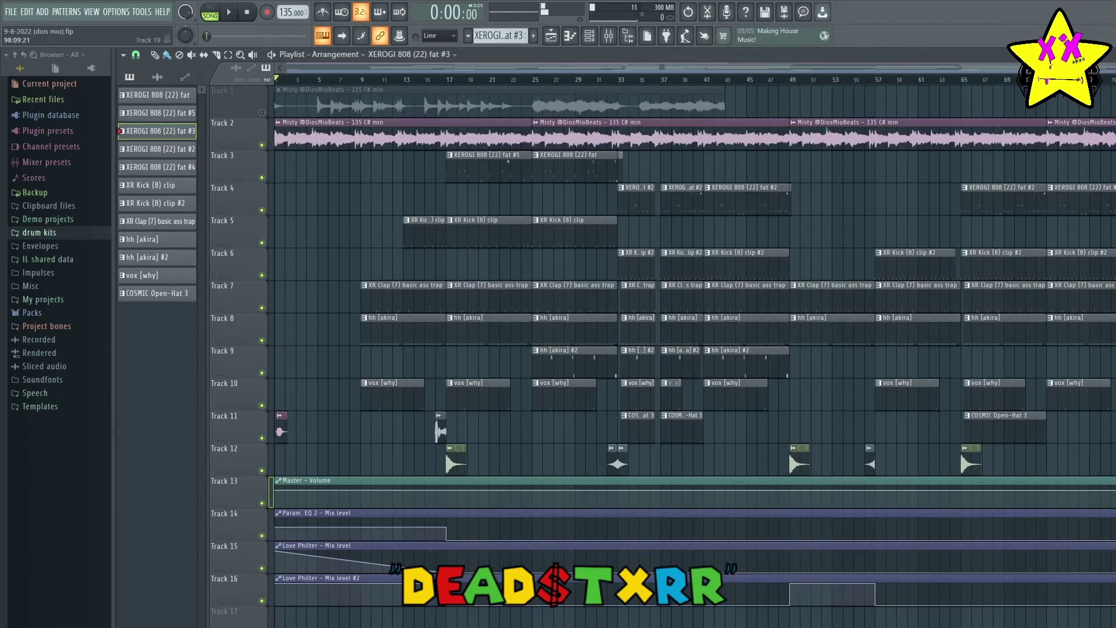
key("space")
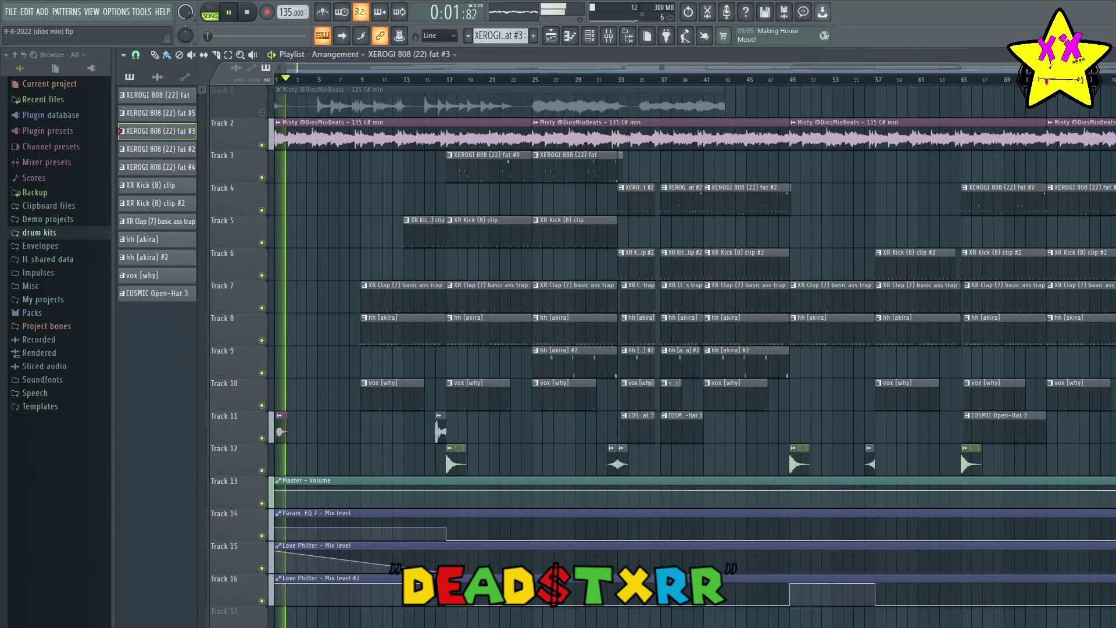